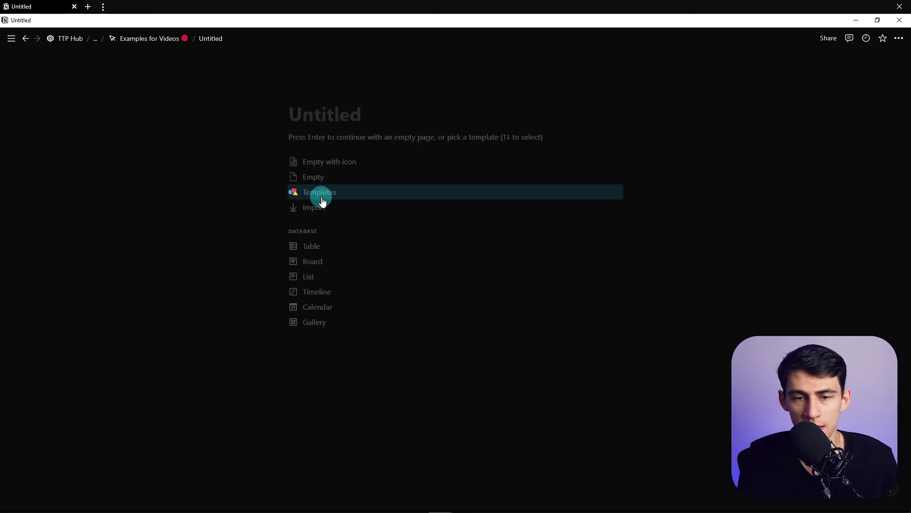
Search 'Task Management View for People' to reach the Task Management View for People page and its Tasks / Events table
type("Task Management View for People")
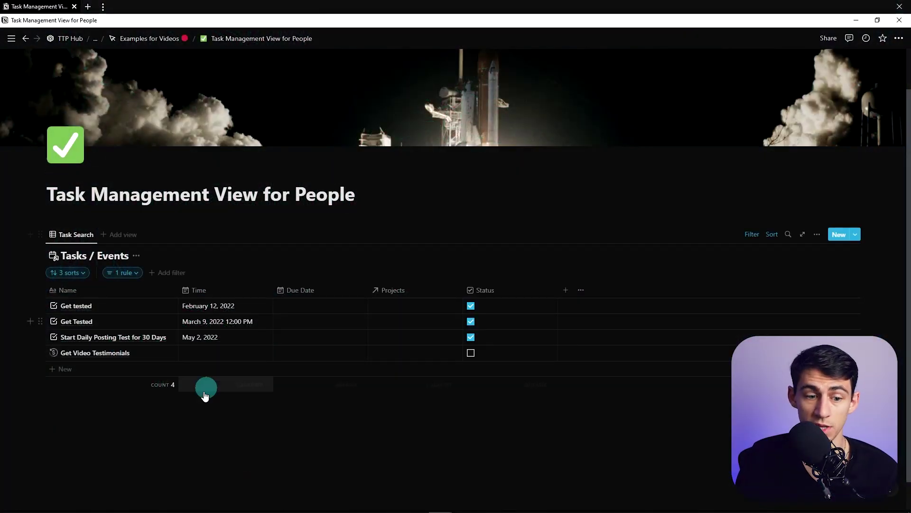
scroll(196, 399, "down", 1)
mouse_move(107, 320)
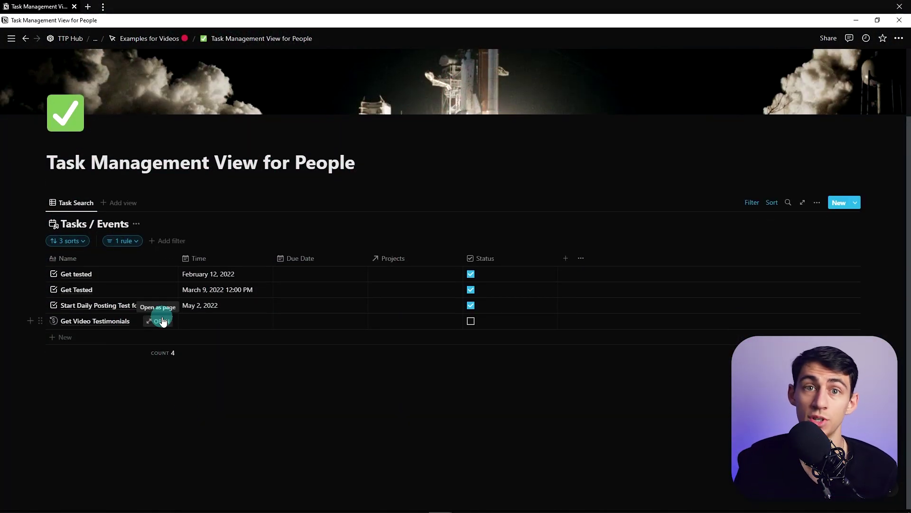
left_click(162, 322)
left_click(317, 287)
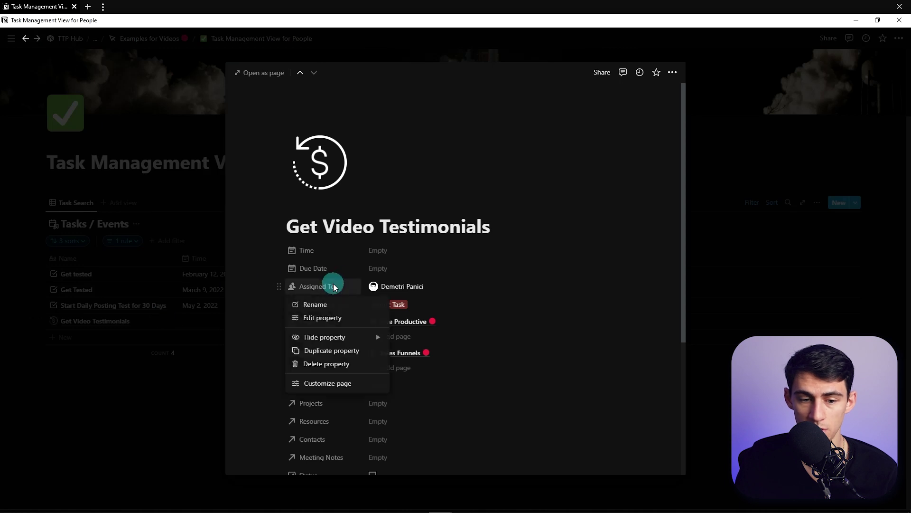
left_click(324, 304)
left_click(323, 267)
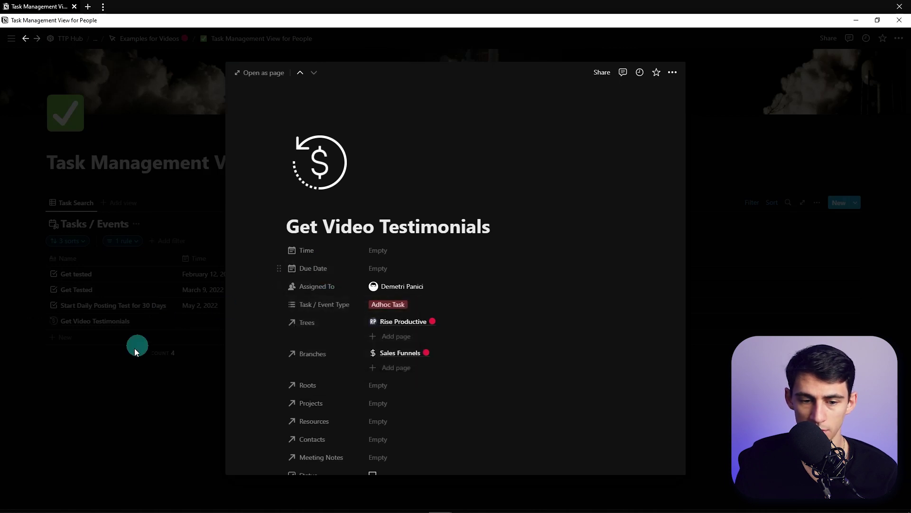
left_click(139, 473)
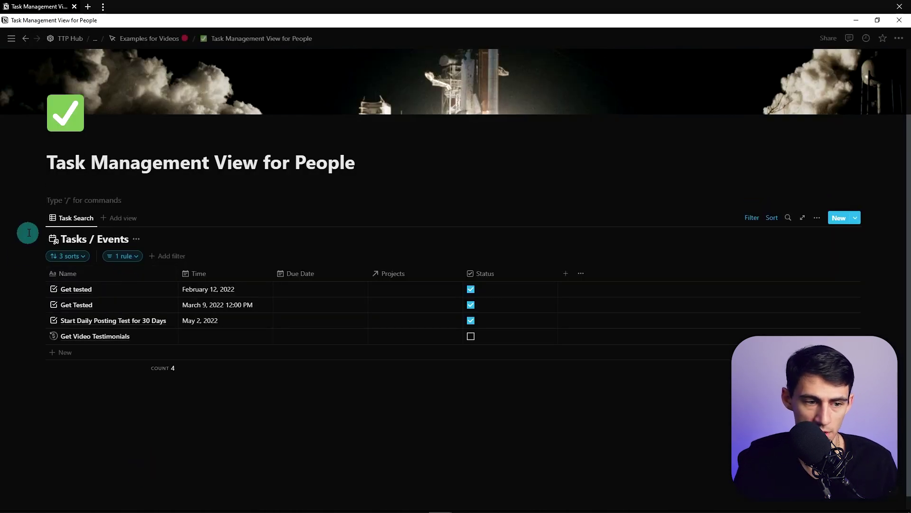
left_click_drag(46, 192, 84, 389)
Insert an inline table database titled 'Tasks' and open its first row
type("/")
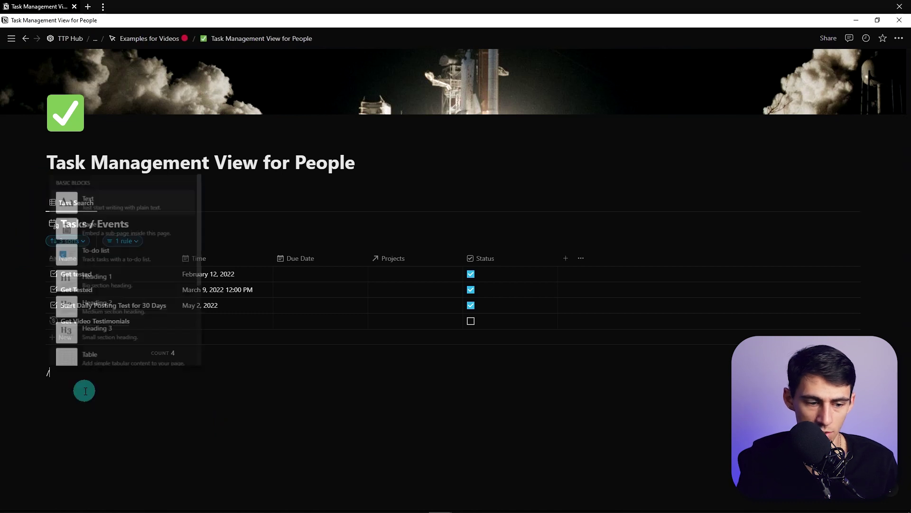
type("data")
key("Return")
type("TAs")
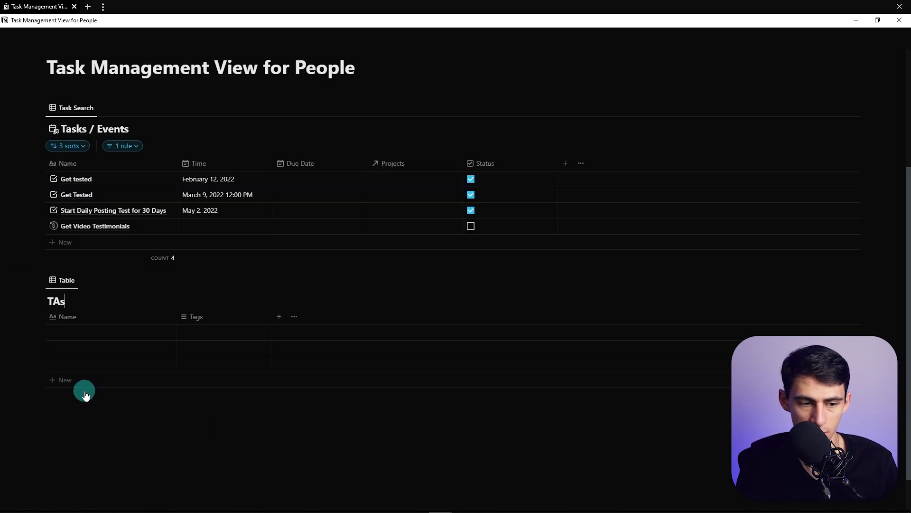
key("BackSpace")
key("BackSpace")
type("asks")
left_click(161, 336)
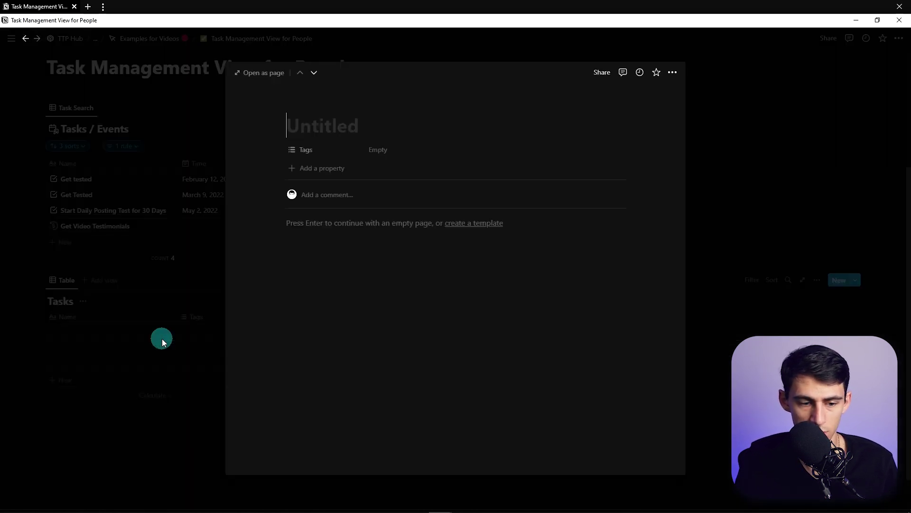
Add a Person property named 'Assigned To' to the task
left_click(322, 172)
left_click(379, 206)
left_click(346, 264)
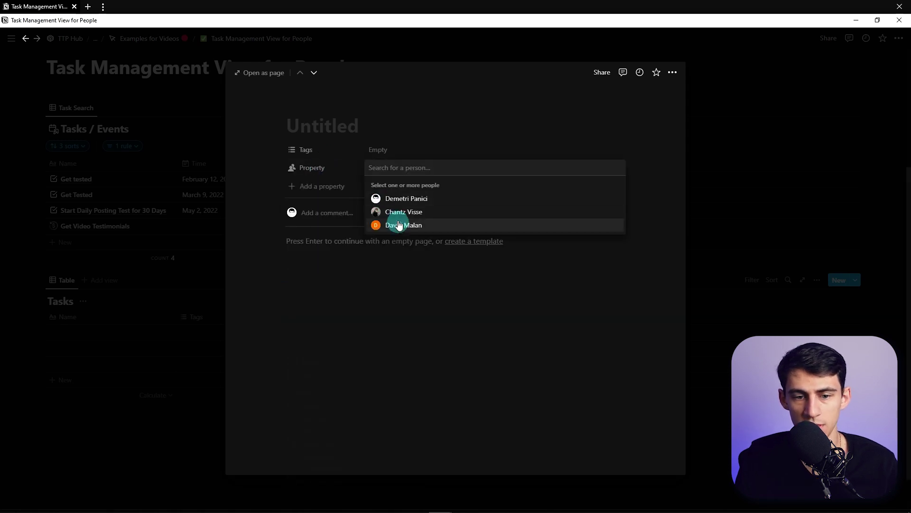
left_click(323, 169)
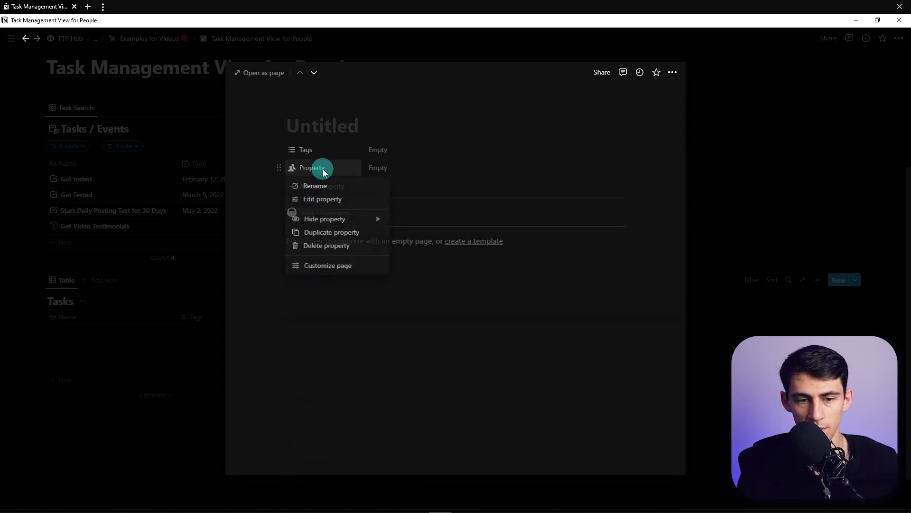
left_click(337, 187)
type("Assigned To")
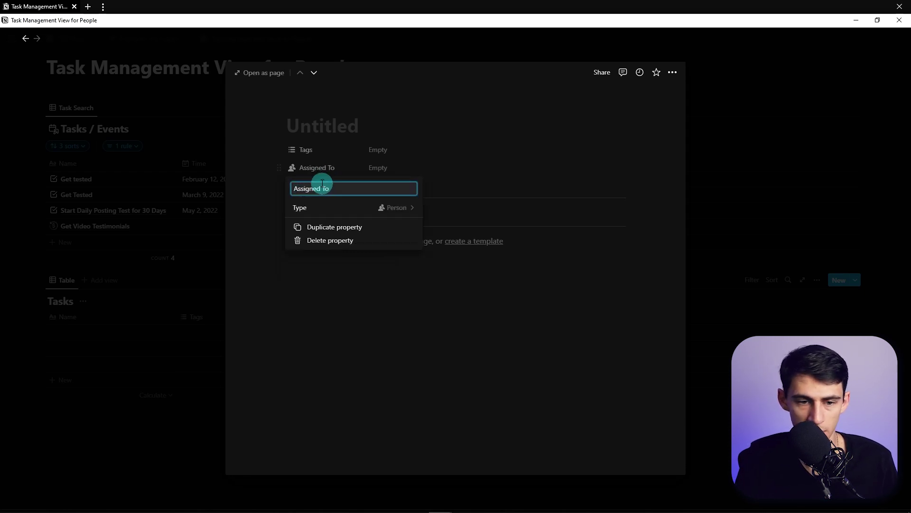
key("Return")
Add a second Person property named 'Project Manager'
left_click(312, 189)
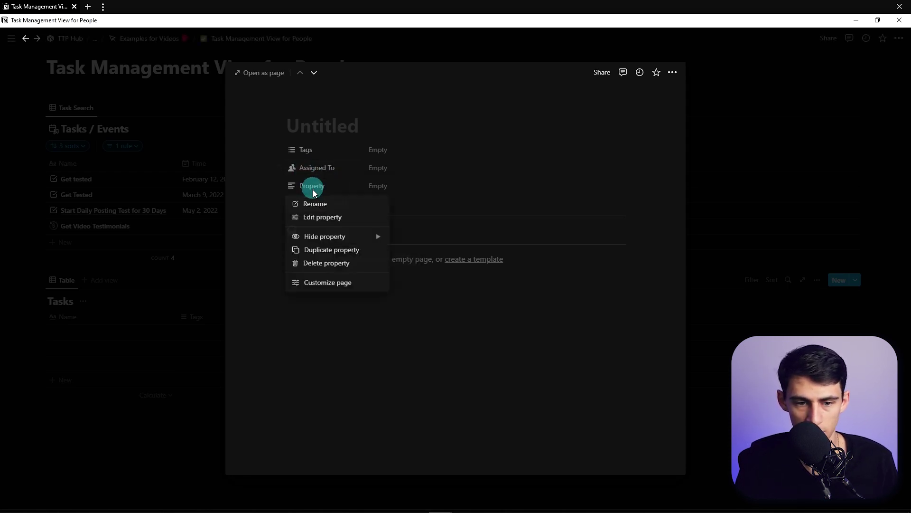
left_click(321, 217)
left_click(347, 226)
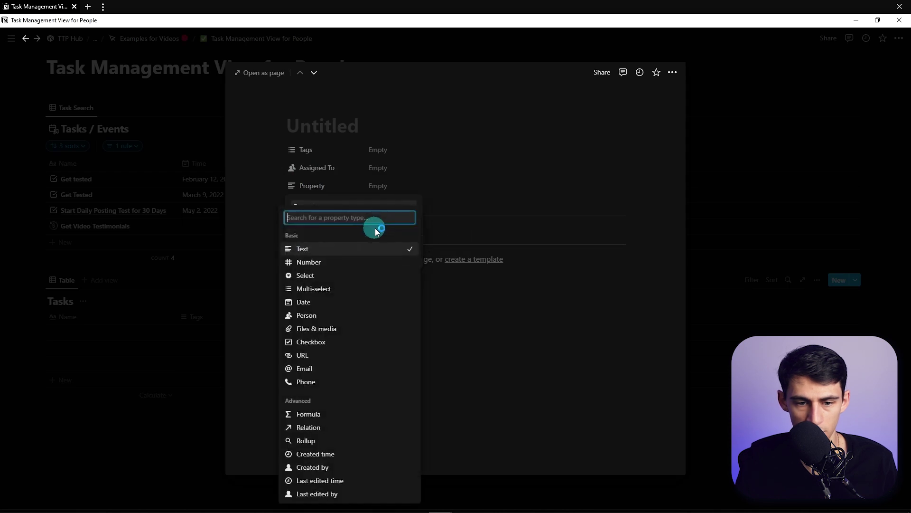
type("per")
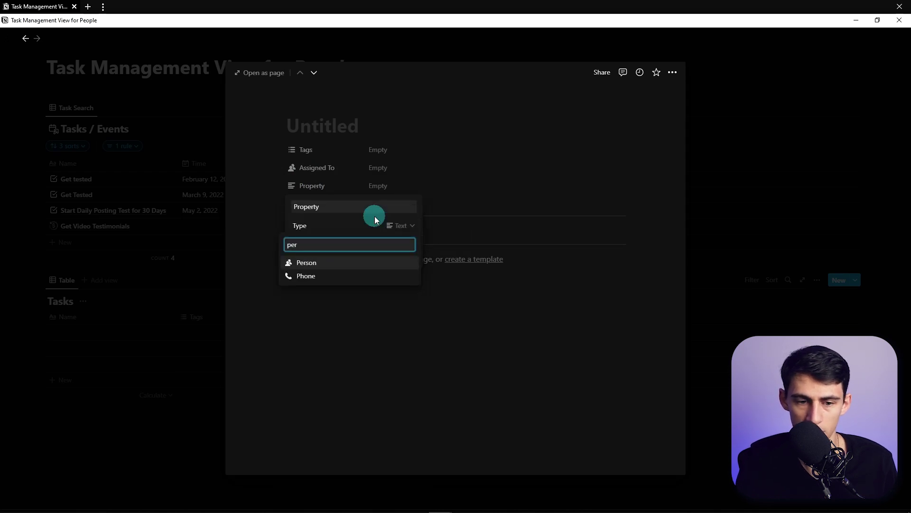
key("Return")
left_click(372, 205)
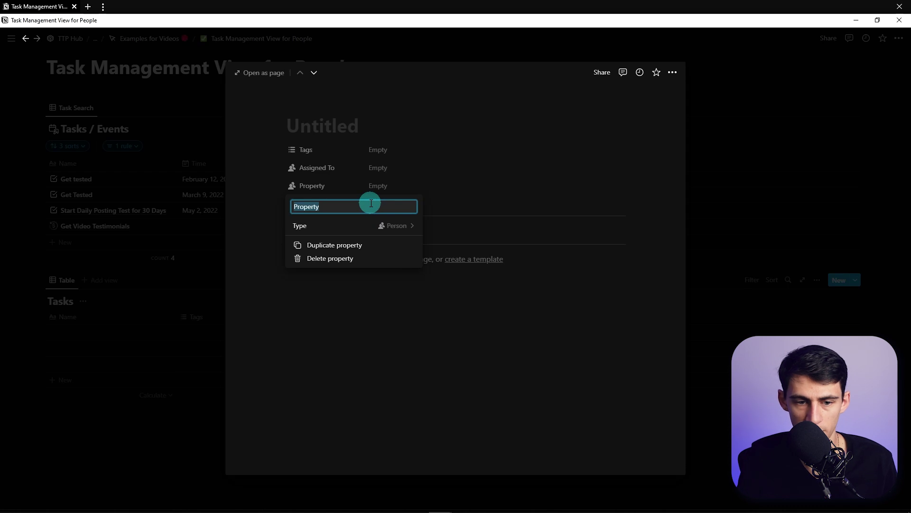
type("Project Manager")
key("Return")
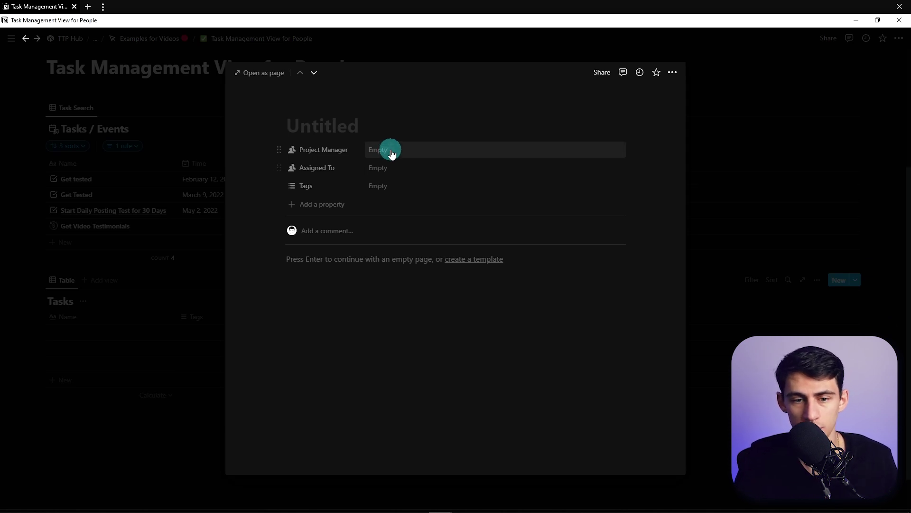
Pick a team member as Project Manager and another as Assigned To, then title the task 'Example Task'
left_click(387, 150)
left_click(399, 181)
left_click(326, 185)
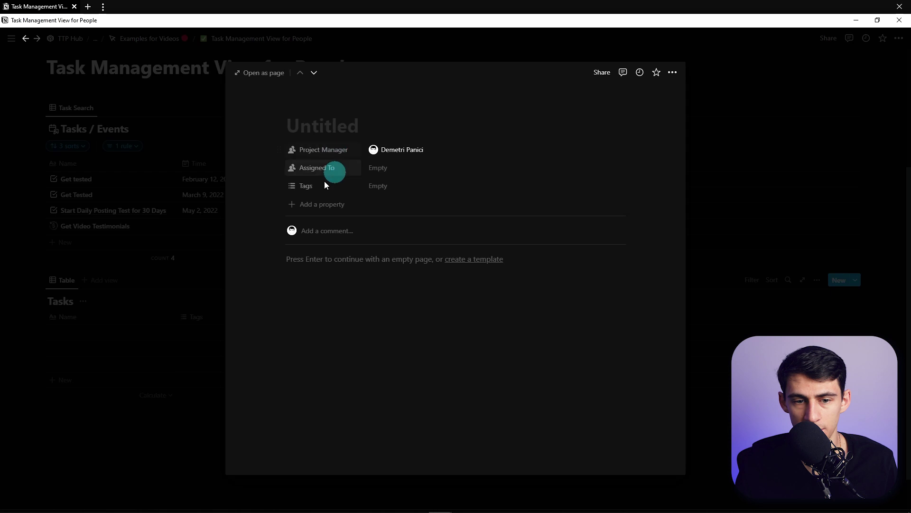
left_click(375, 166)
left_click(403, 210)
left_click(323, 155)
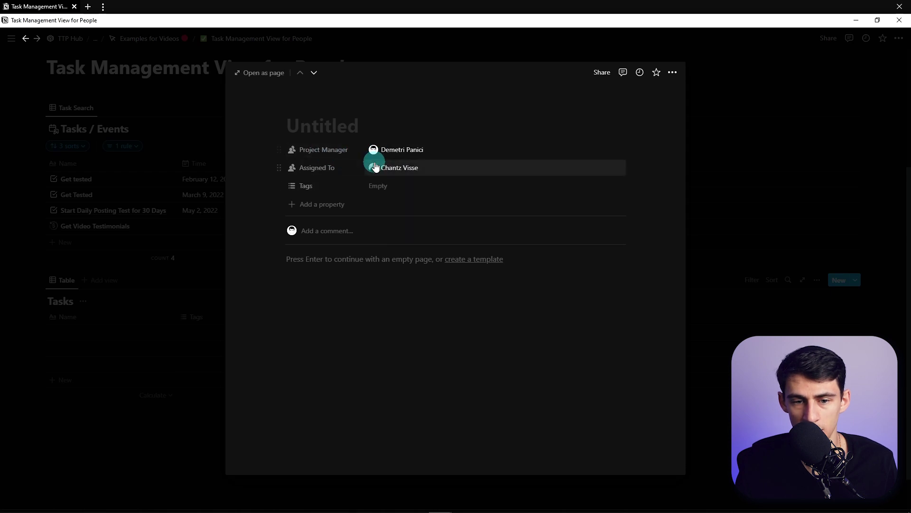
left_click(375, 169)
left_click(348, 152)
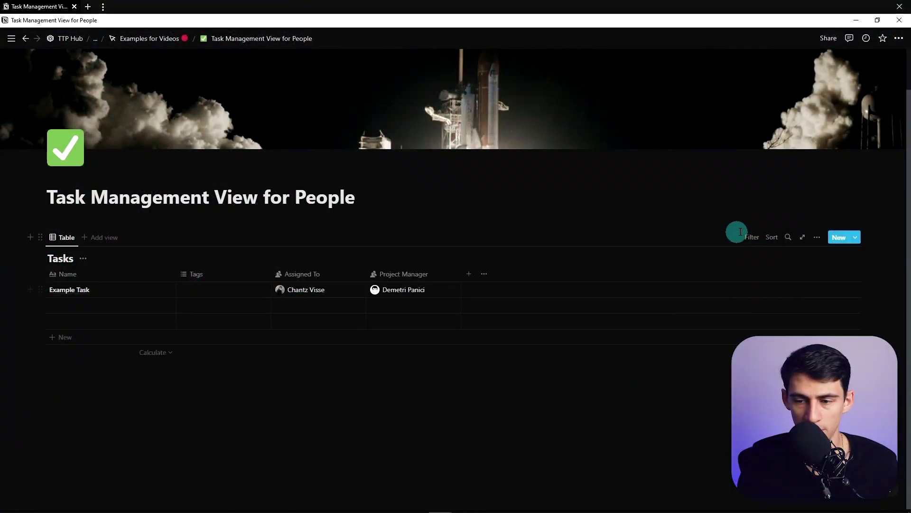
Add a filter on the Tasks table: Assigned To contains Me
left_click(711, 220)
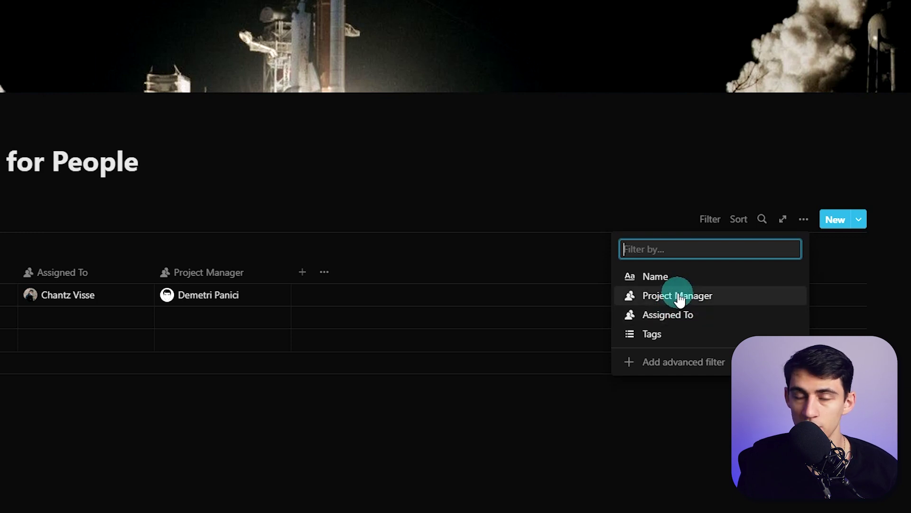
left_click(682, 323)
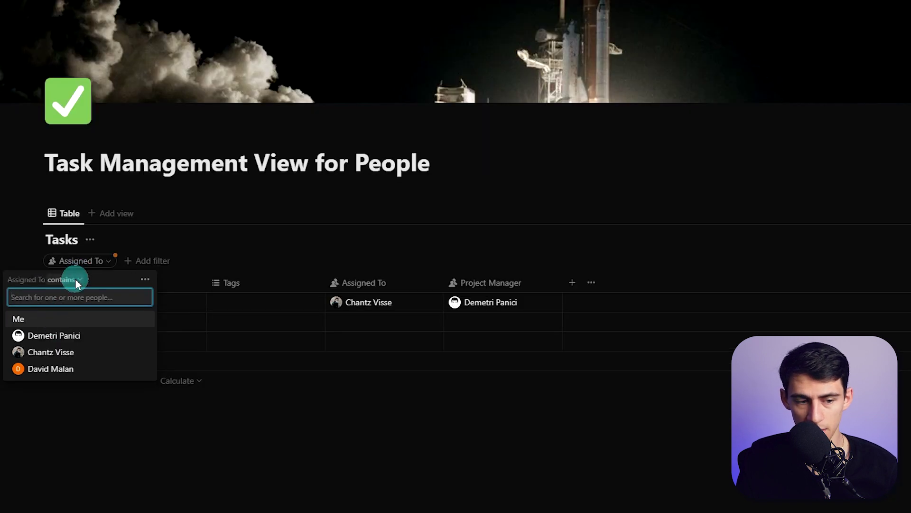
left_click(75, 278)
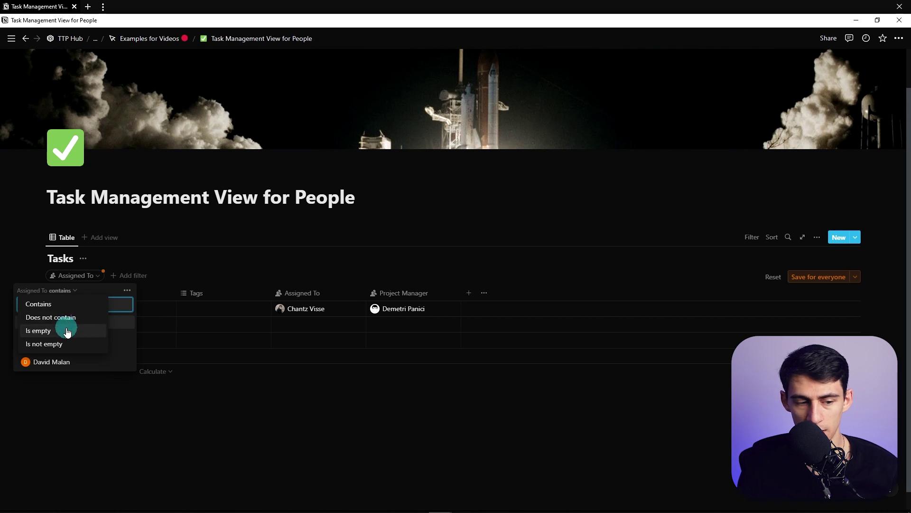
left_click(111, 305)
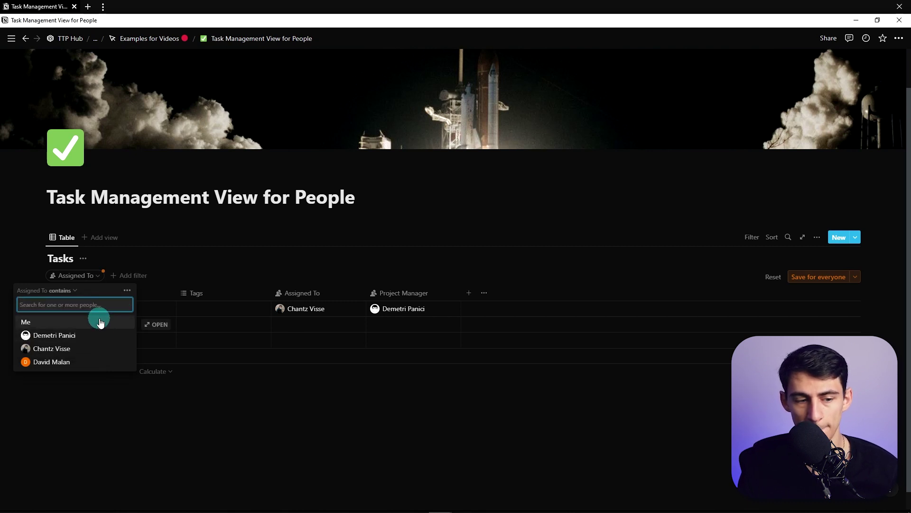
left_click(100, 322)
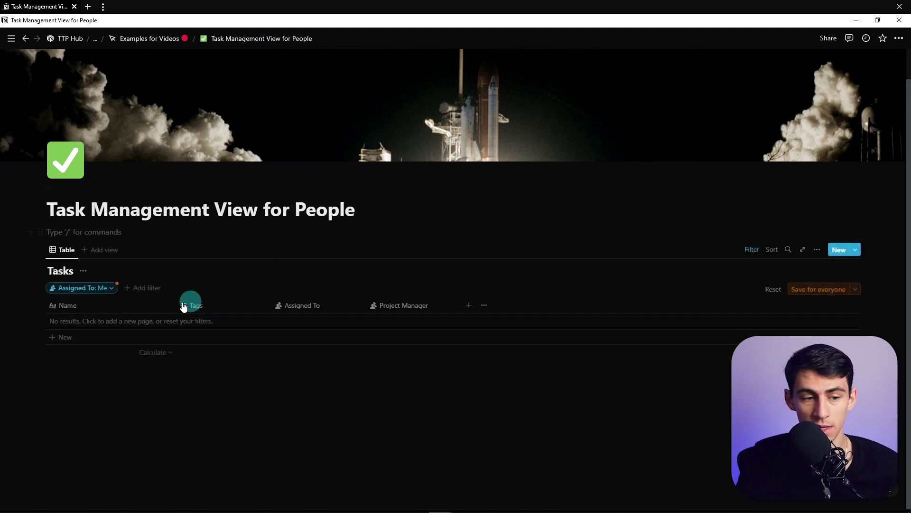
mouse_move(86, 255)
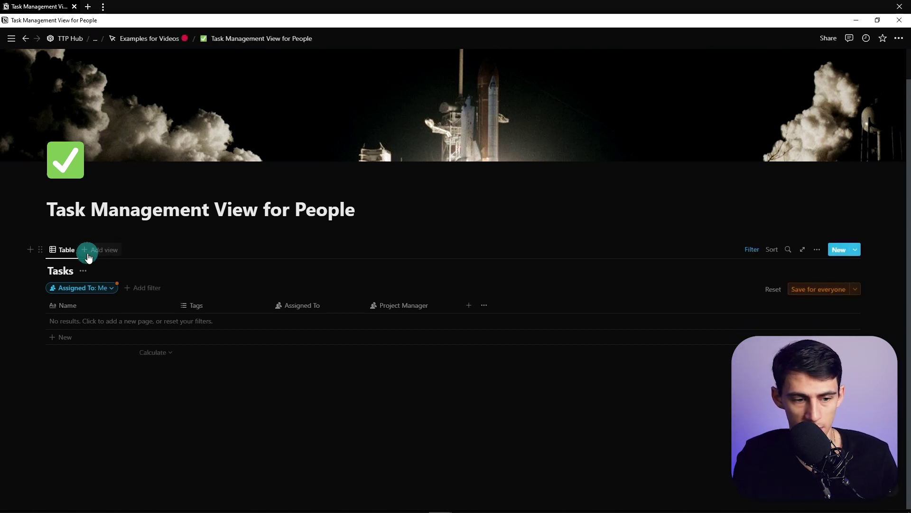
Create a 'Need to Delegate' view filtered to Assigned To is empty
left_click(103, 250)
type("Need to Delegate")
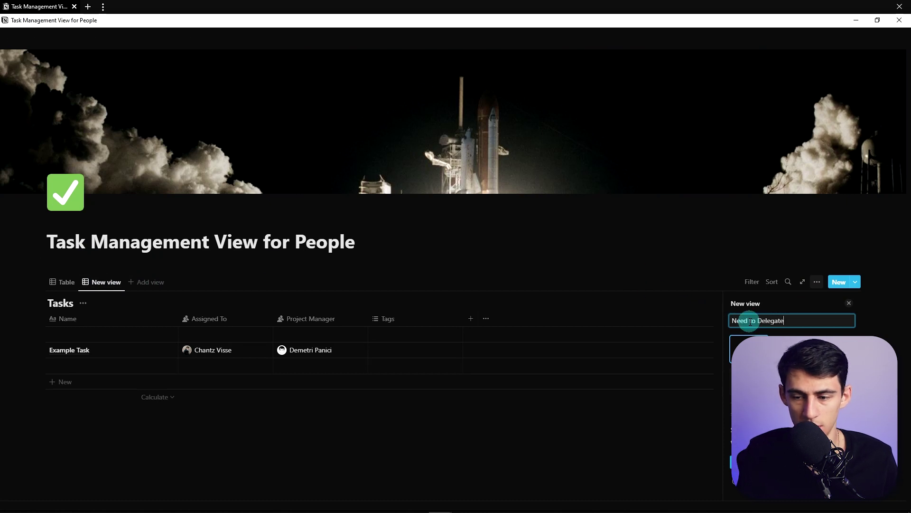
key("Return")
left_click(462, 411)
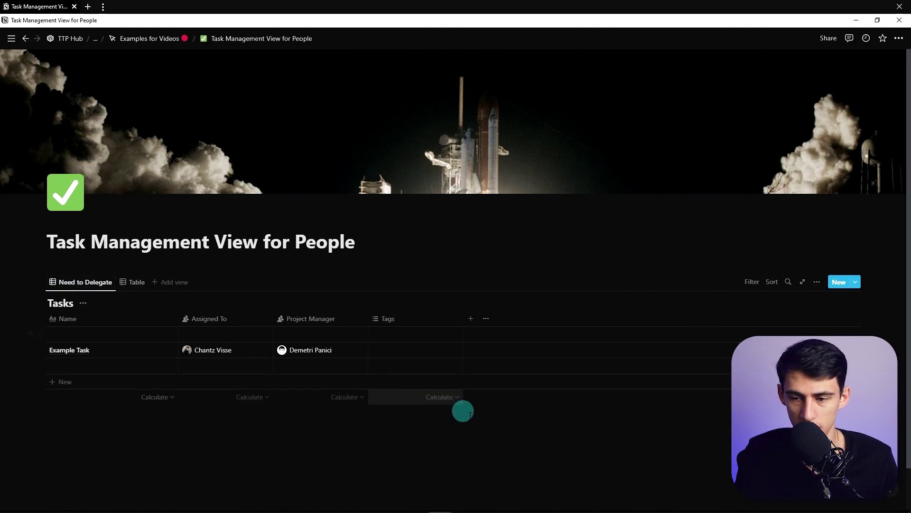
left_click(752, 282)
left_click(718, 348)
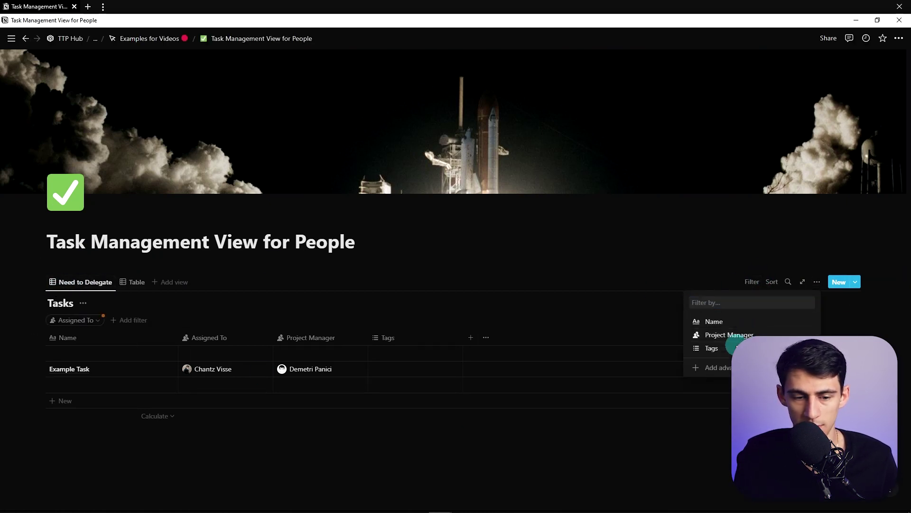
left_click(61, 335)
left_click(49, 375)
Add an unassigned task 'New example tasks', remove the empty row, and create the Task Overview view
left_click(141, 347)
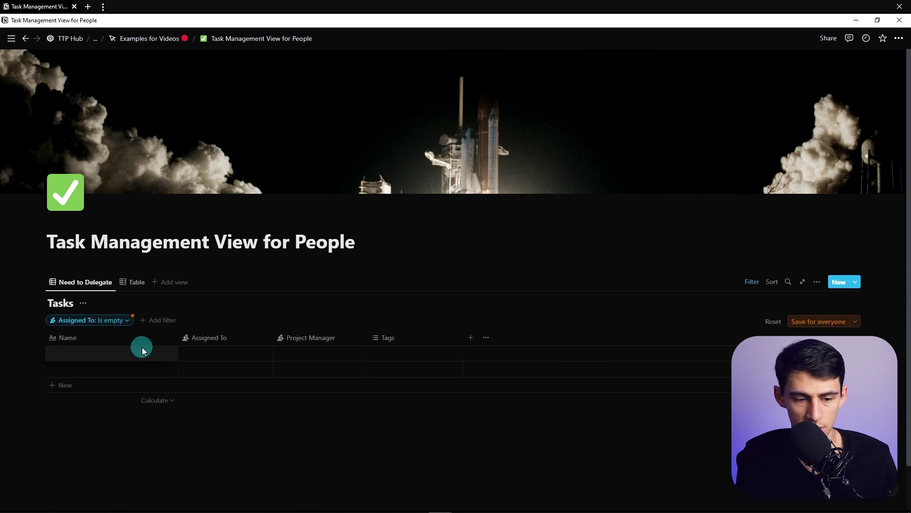
type("New example tasks")
key("Return")
scroll(146, 224, "down", 1)
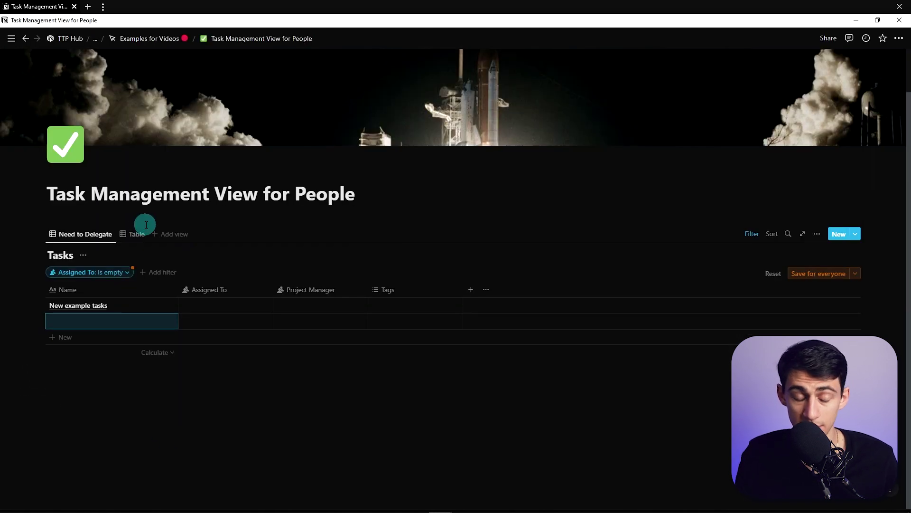
right_click(112, 319)
type("TAsk ")
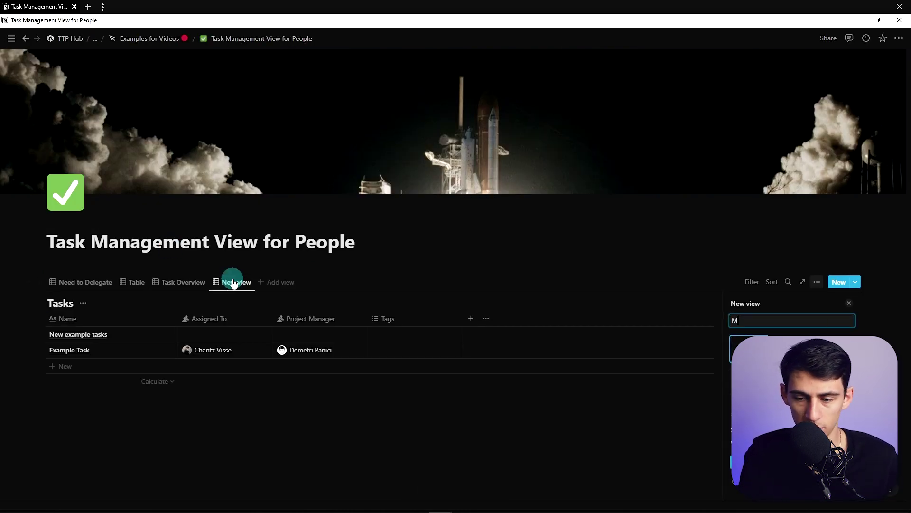
type("y Tasks")
Filter the My Tasks view to Assigned To Me
left_click(218, 375)
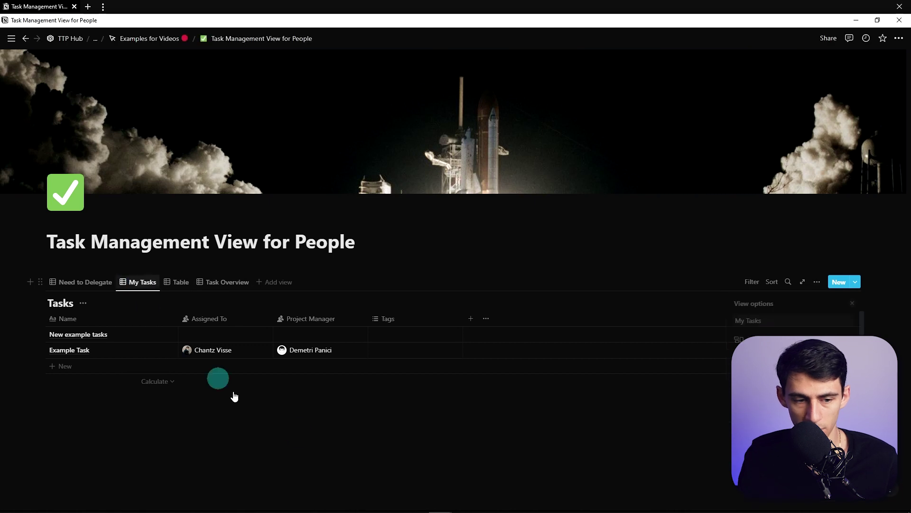
left_click(754, 284)
left_click(727, 347)
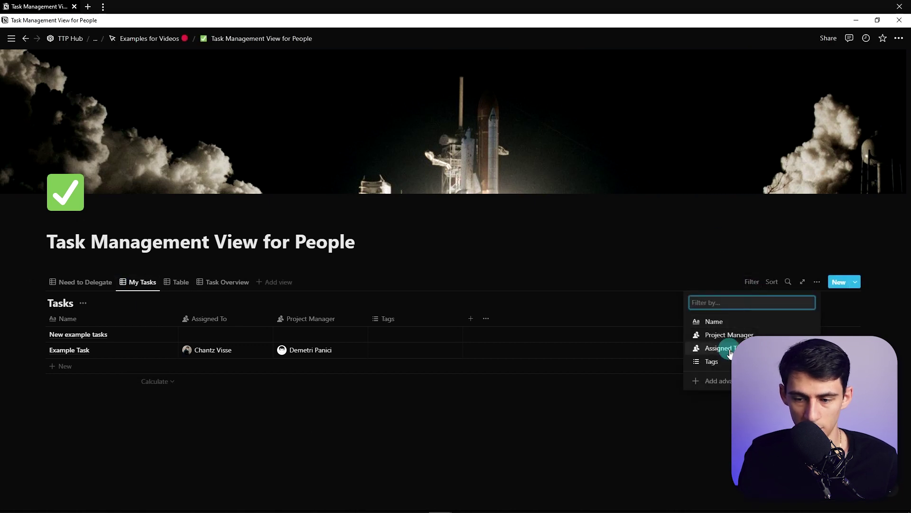
left_click(41, 365)
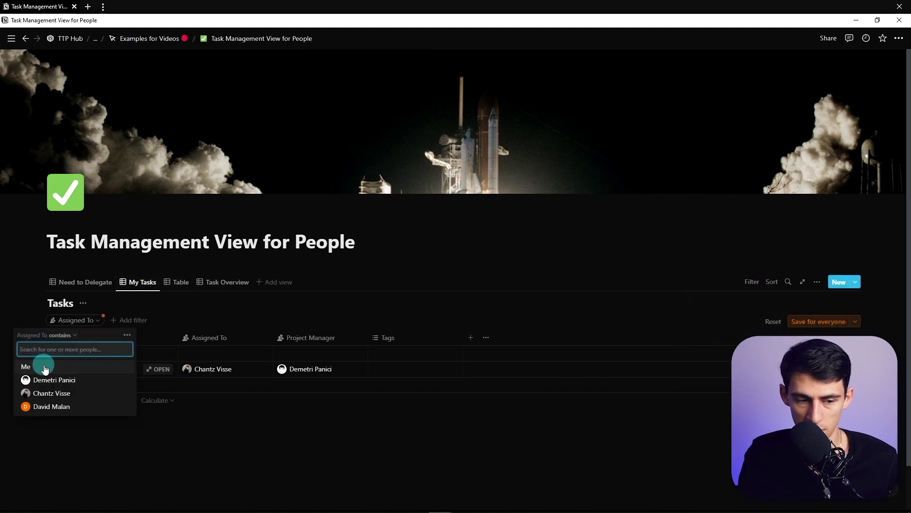
left_click(75, 347)
Add two task rows to My Tasks, one named 'Insert Task Here'
left_click(81, 355)
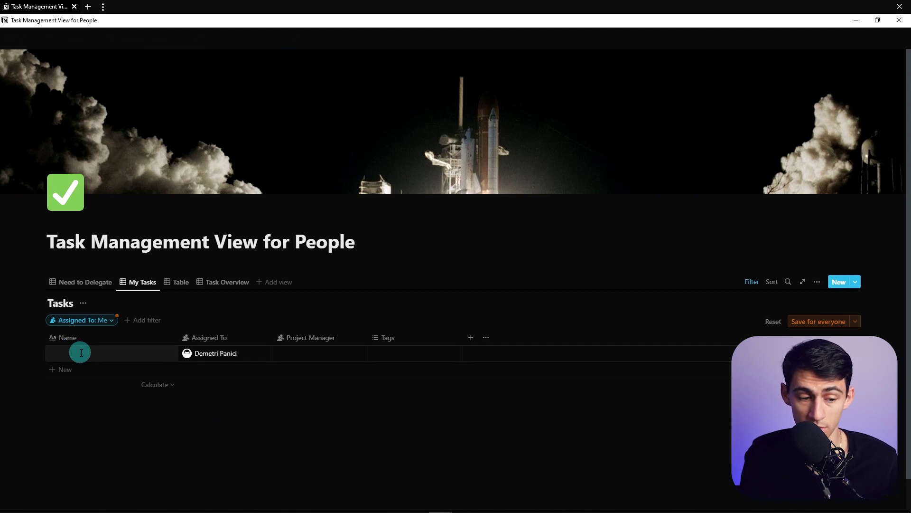
left_click(192, 355)
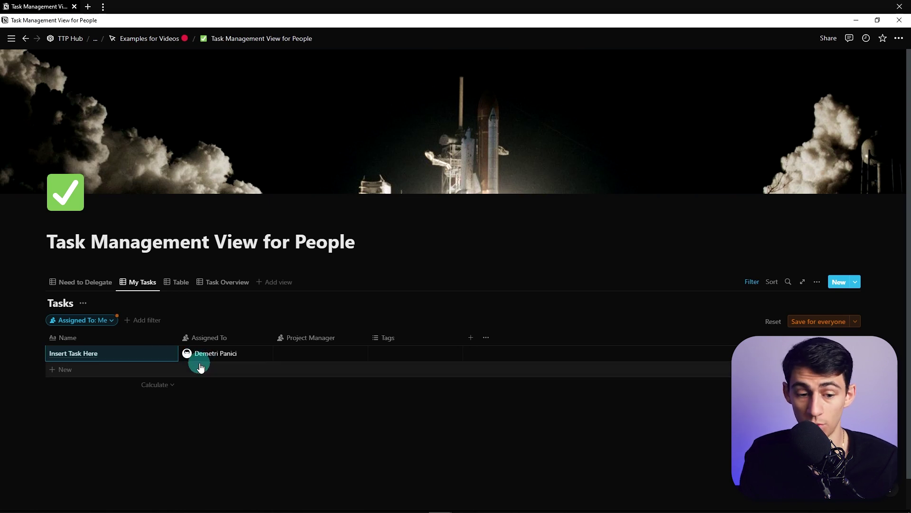
left_click(200, 366)
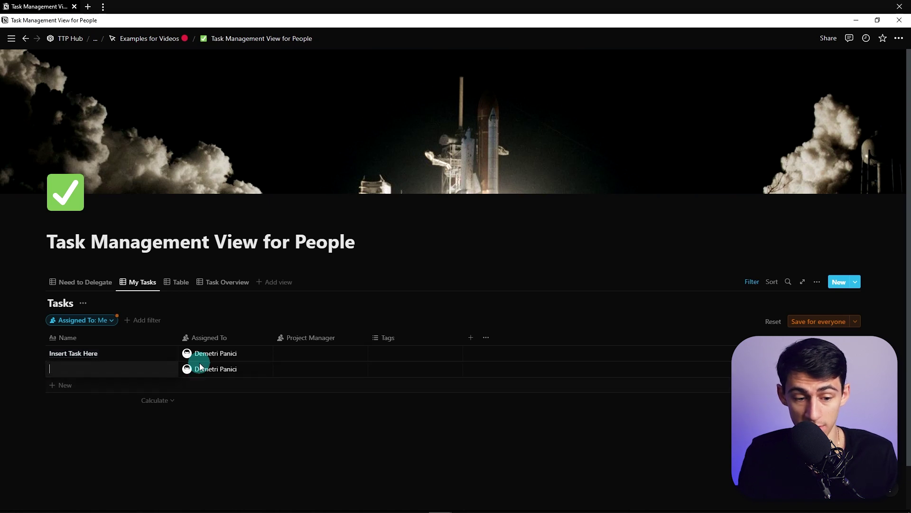
left_click(82, 321)
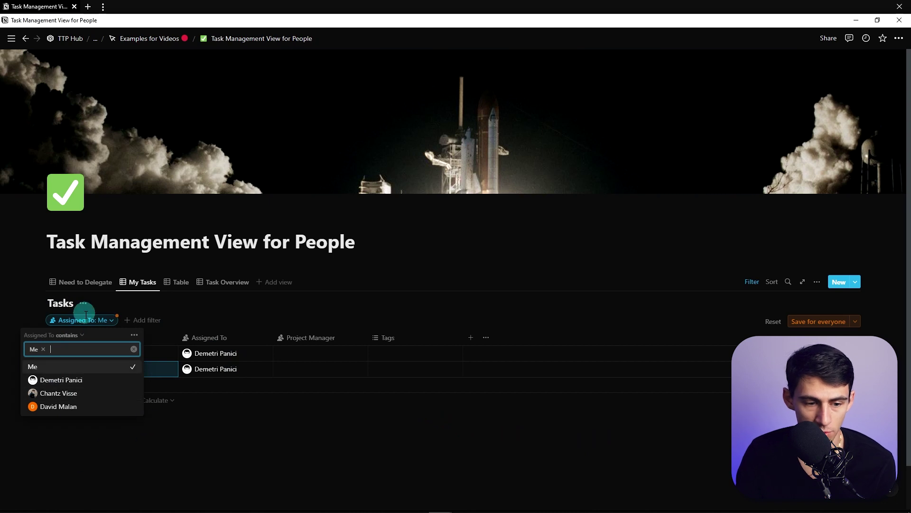
left_click(100, 321)
Convert the My Tasks filter to advanced, adding an Or rule: Project Manager contains Me
left_click(107, 321)
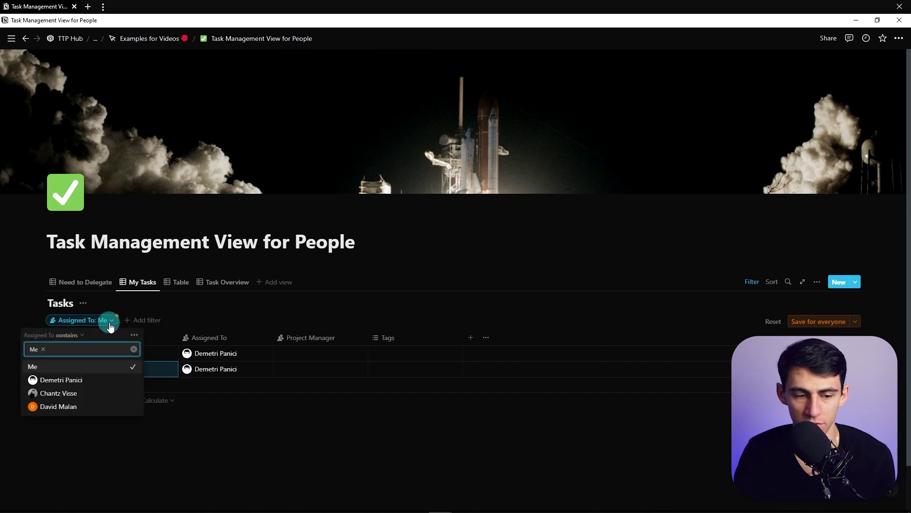
left_click(135, 335)
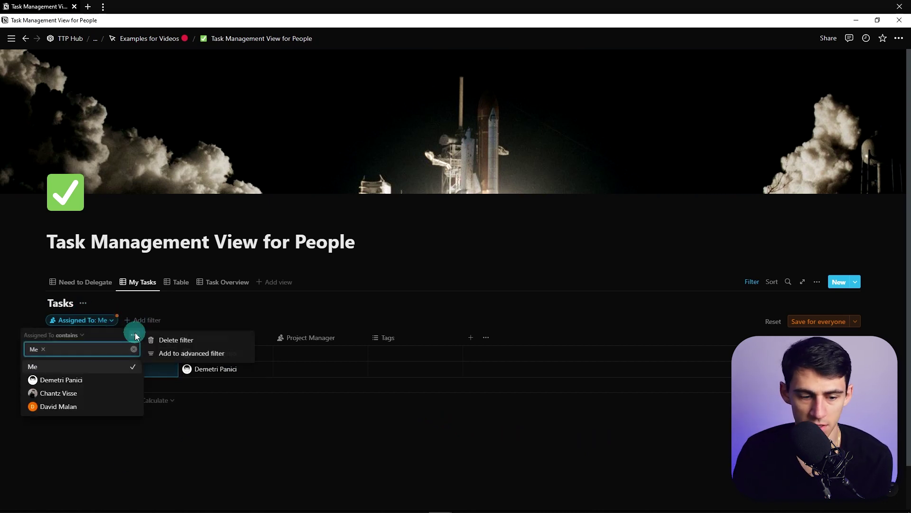
left_click(164, 353)
left_click(46, 361)
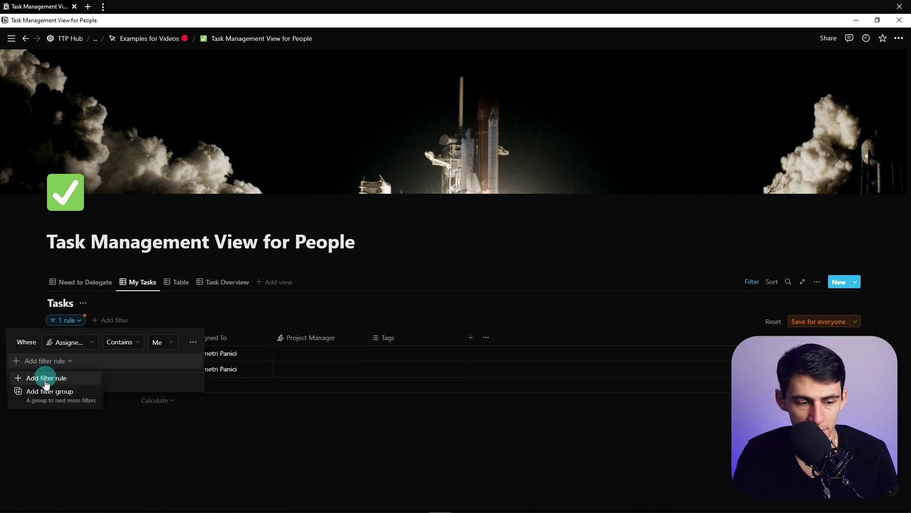
left_click(44, 378)
left_click(23, 360)
left_click(23, 379)
left_click(70, 361)
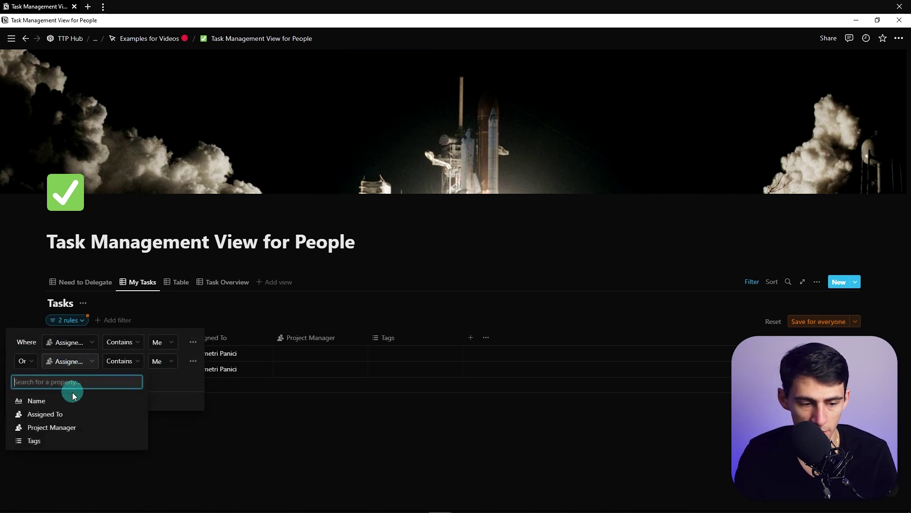
left_click(60, 435)
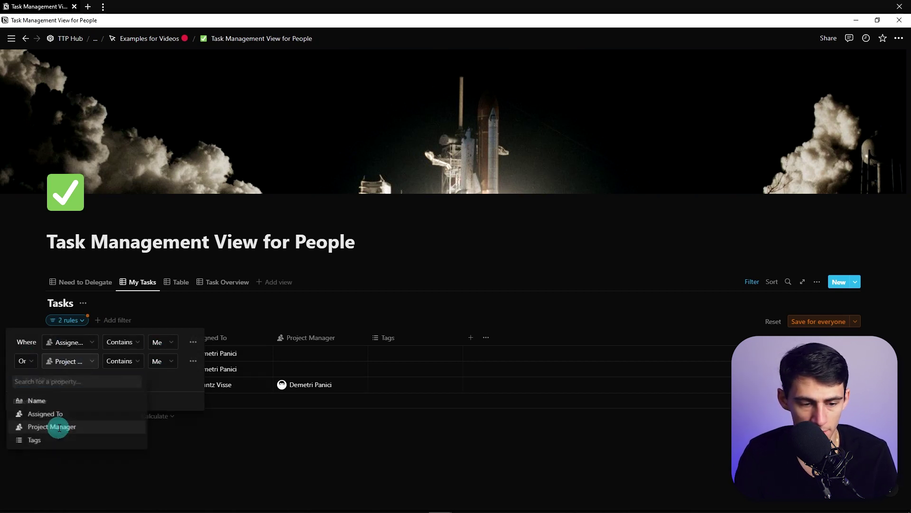
left_click(187, 439)
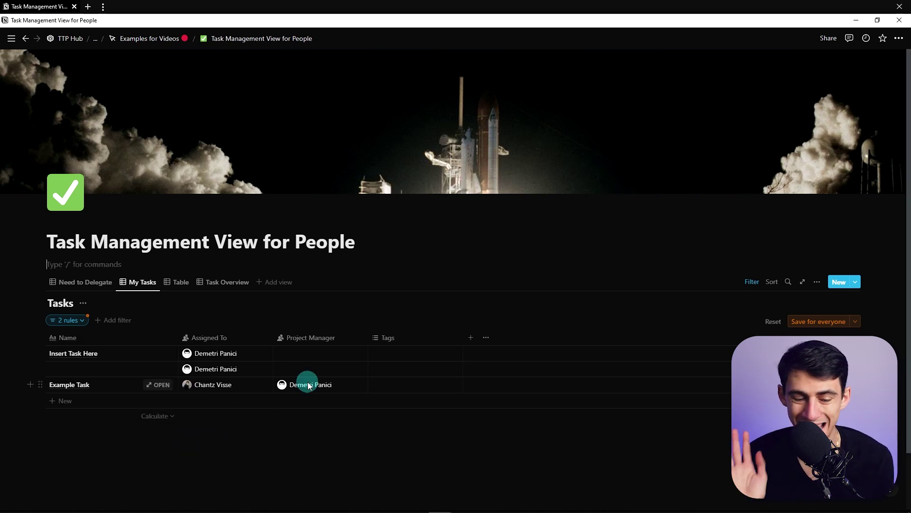
mouse_move(309, 385)
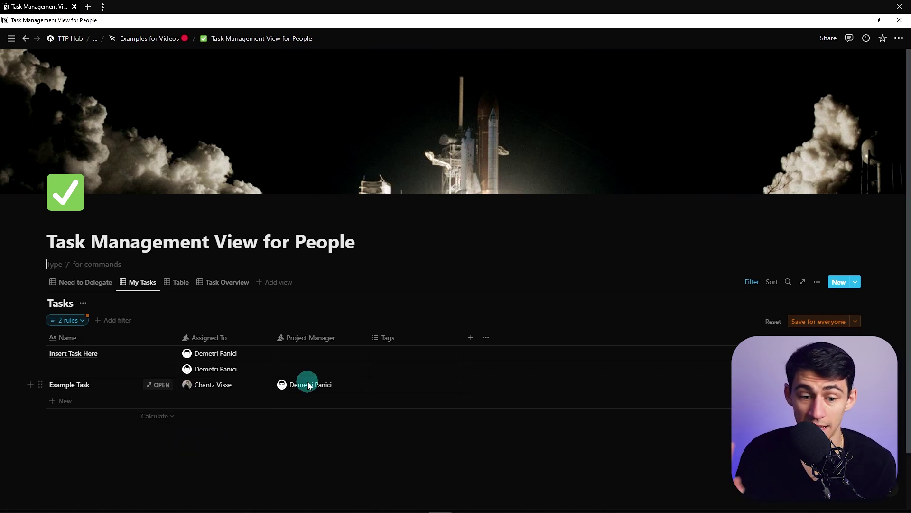
Set the untitled task's Project Manager to a team member
left_click(281, 365)
left_click(299, 413)
left_click(288, 360)
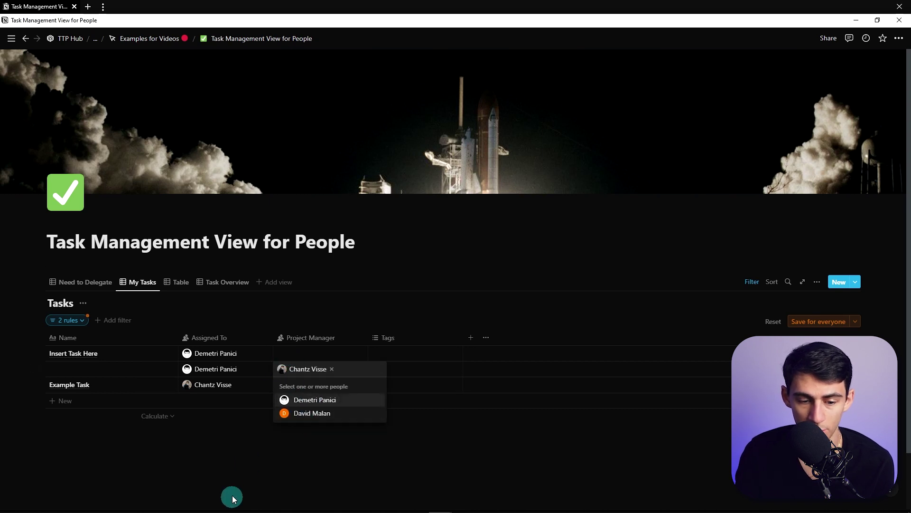
key("Escape")
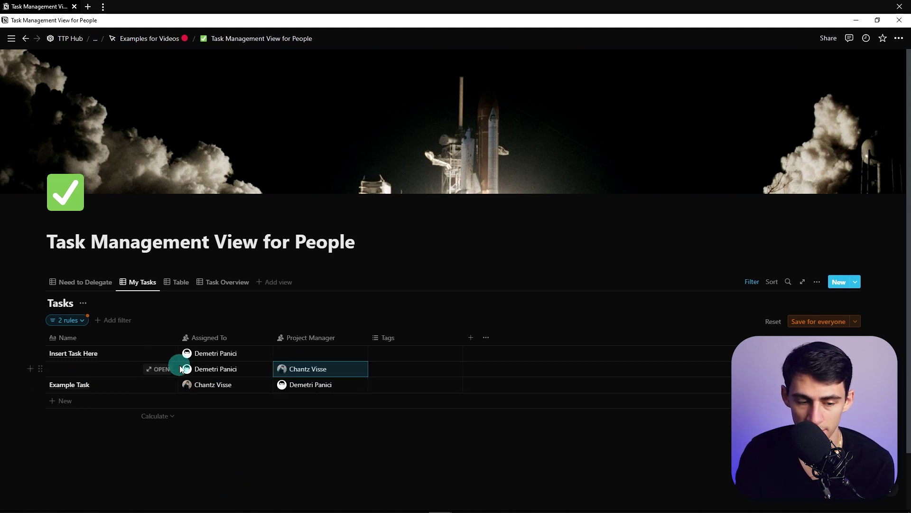
left_click(96, 282)
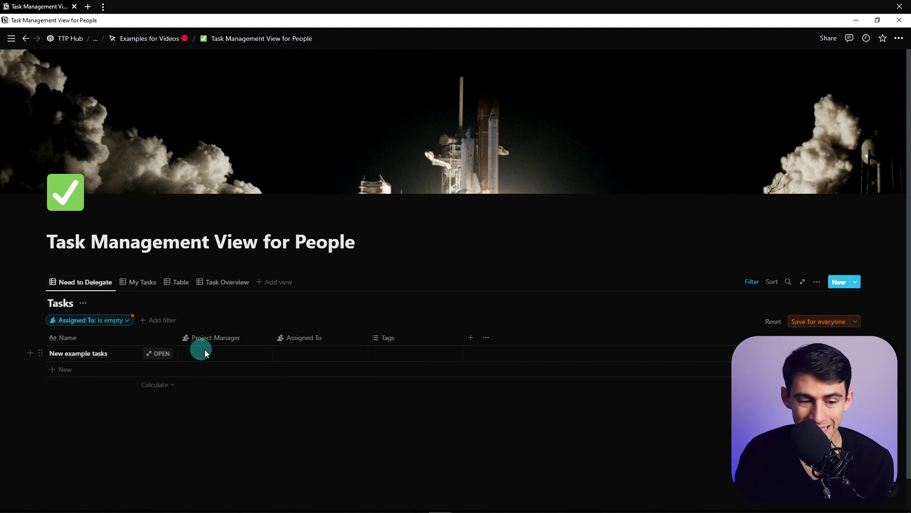
Make the Need to Delegate filter advanced with an Or rule catching tasks lacking a project manager
left_click(79, 321)
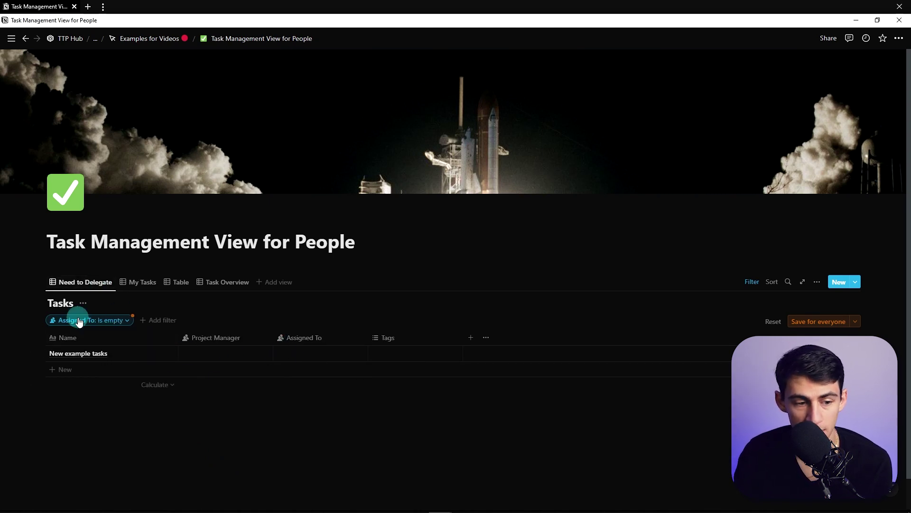
left_click(129, 321)
left_click(150, 338)
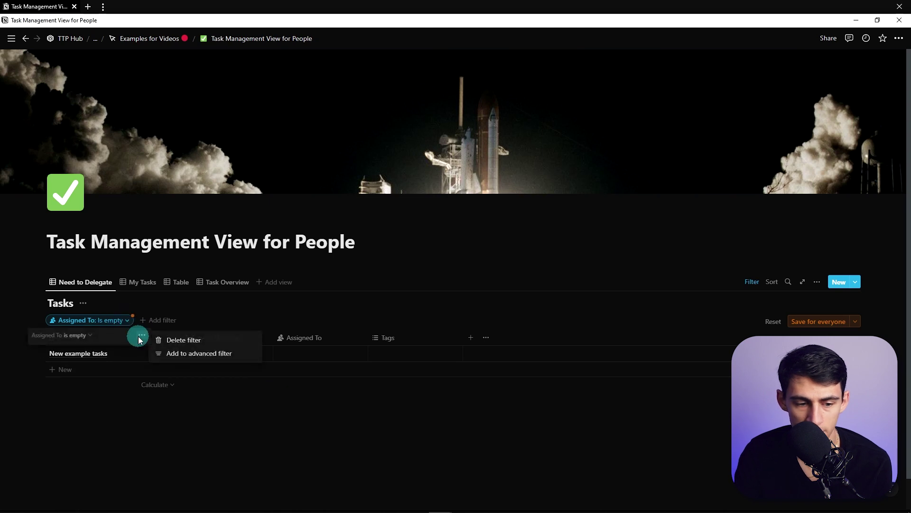
left_click(171, 352)
left_click(68, 343)
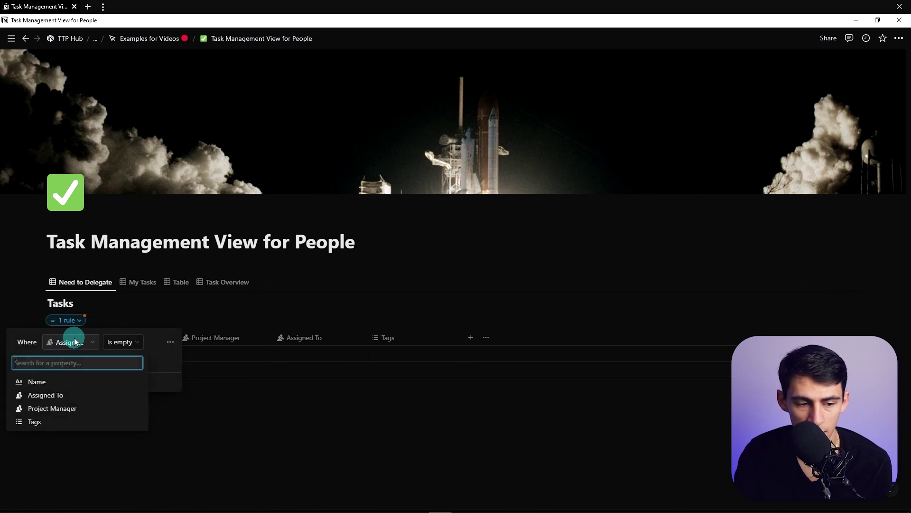
left_click(29, 360)
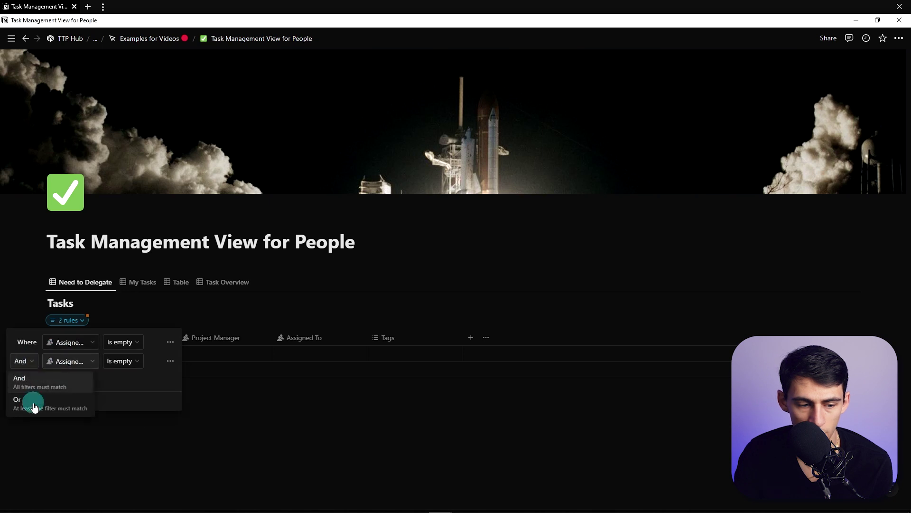
left_click(30, 399)
left_click(79, 366)
key("Escape")
key("Escape")
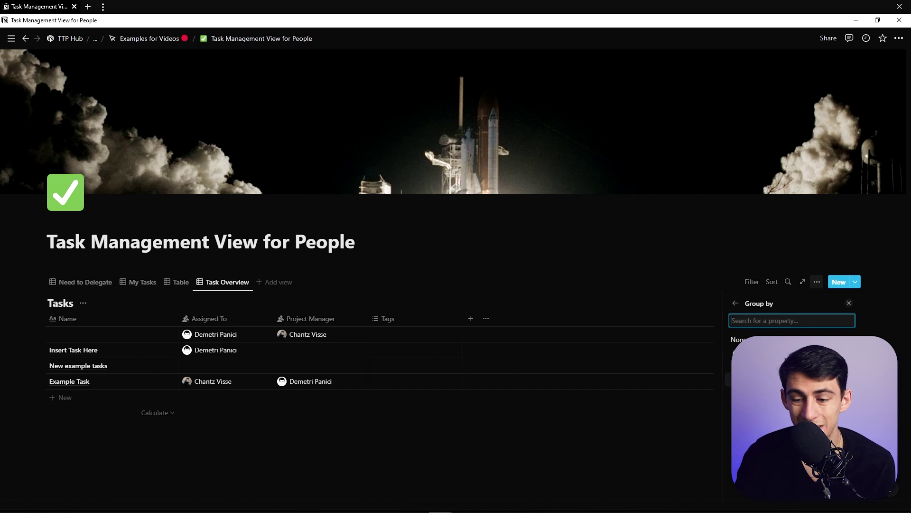
Group Task Overview by Assigned To and delete an accidentally added new view
left_click(759, 353)
left_click(392, 427)
scroll(392, 427, "down", 4)
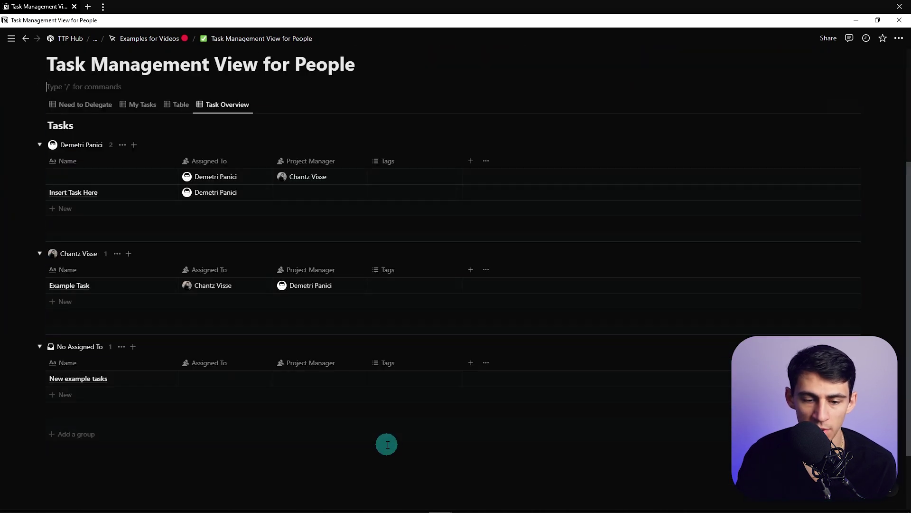
scroll(387, 444, "up", 2)
scroll(163, 295, "up", 1)
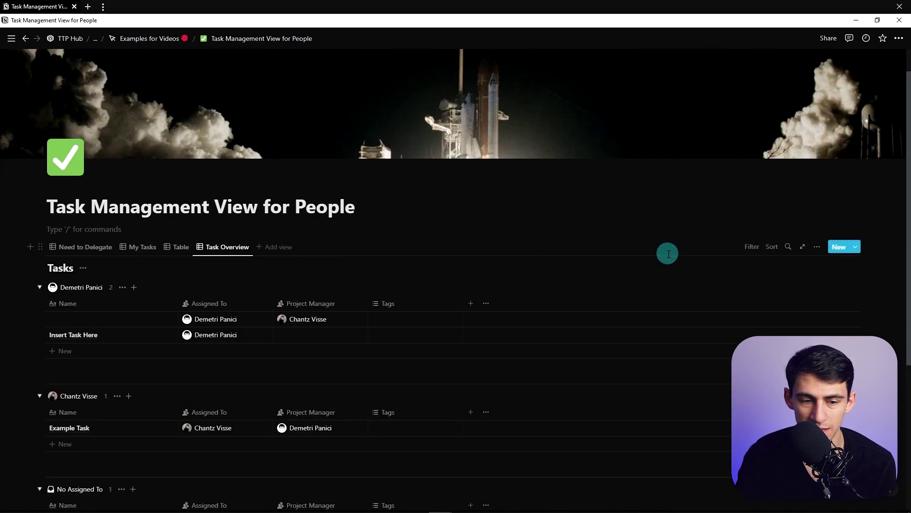
left_click(284, 247)
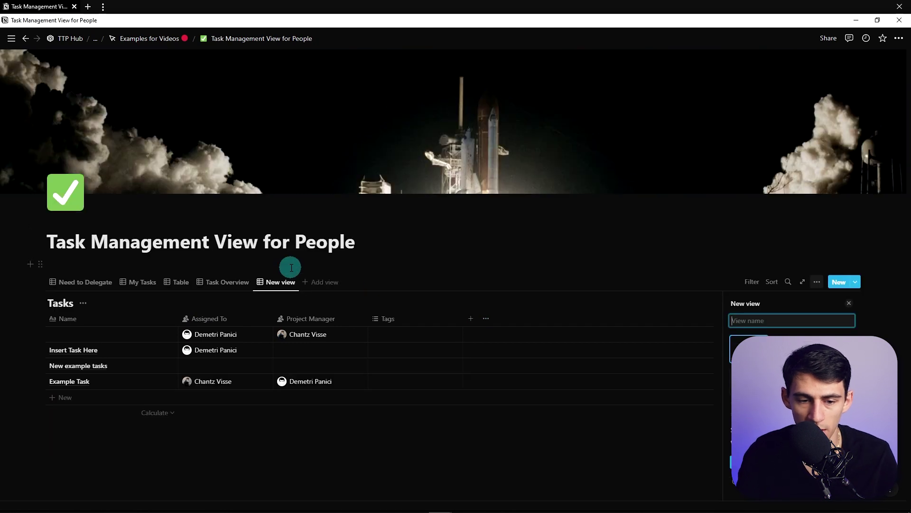
left_click(278, 282)
left_click(286, 366)
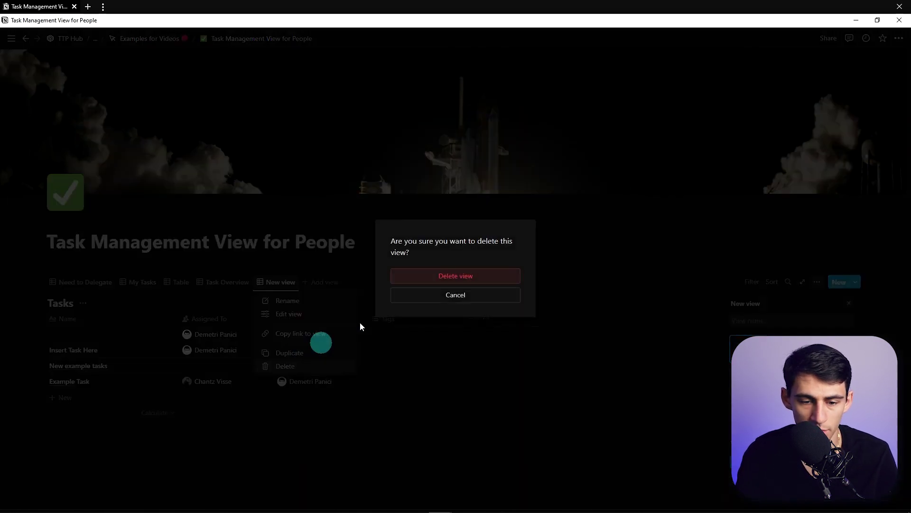
left_click(454, 275)
Duplicate Task Overview as 'PM Overview', grouped by Project Manager
left_click(218, 285)
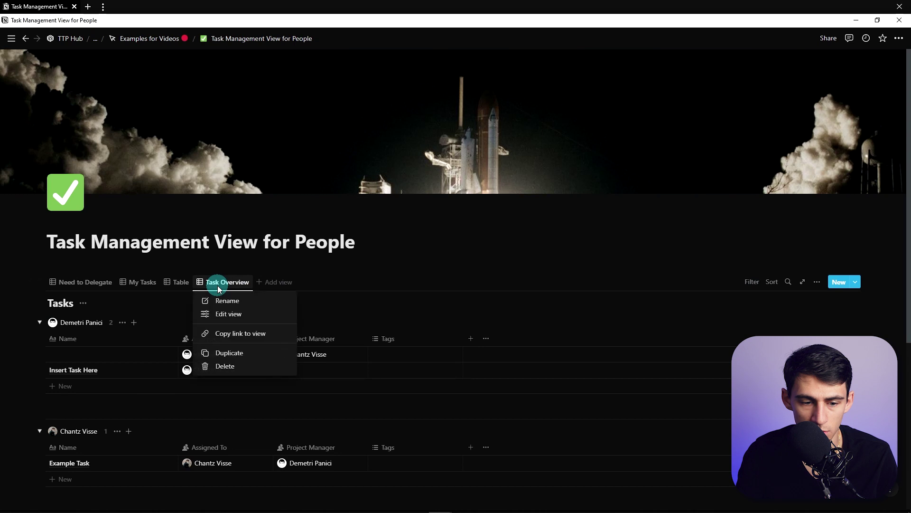
left_click(229, 352)
type("PM ")
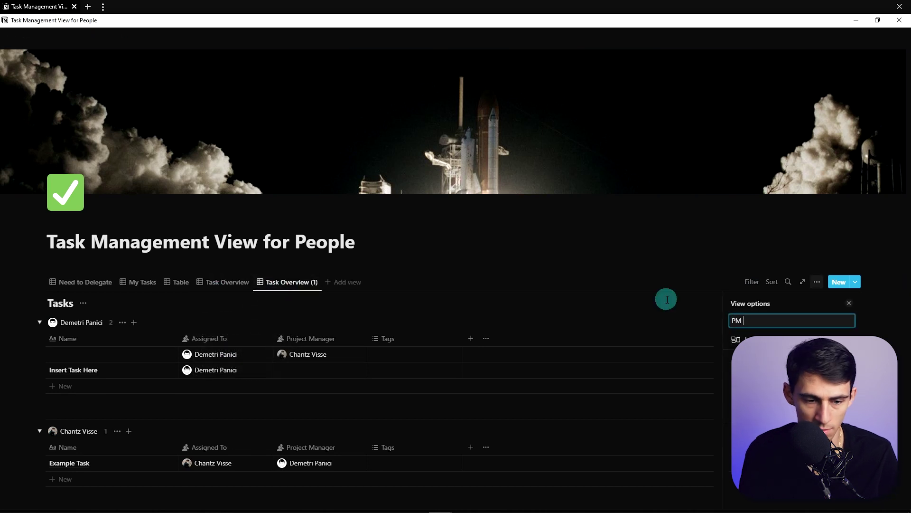
type("Overview")
key("Return")
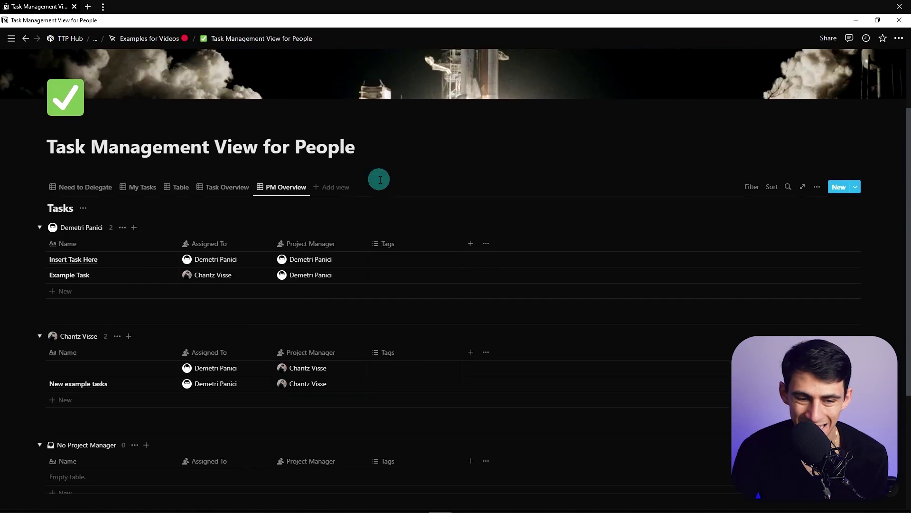
scroll(380, 180, "down", 1)
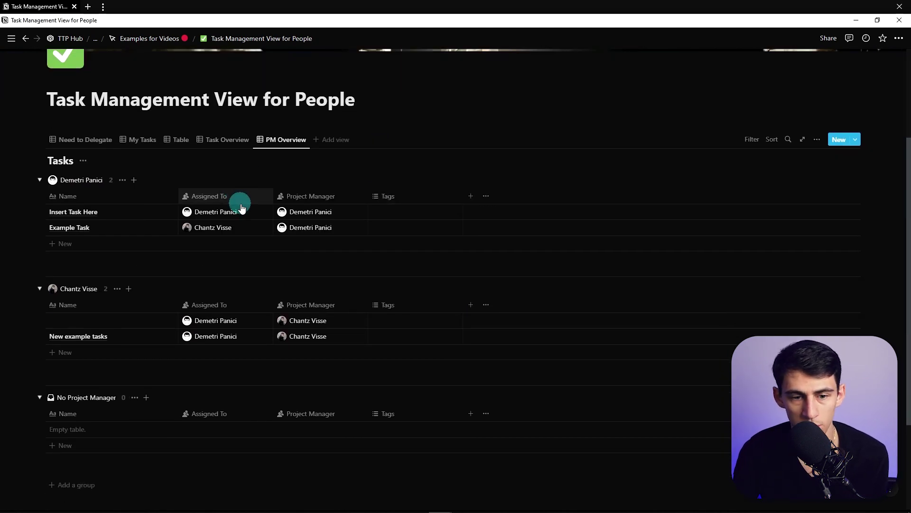
mouse_move(288, 259)
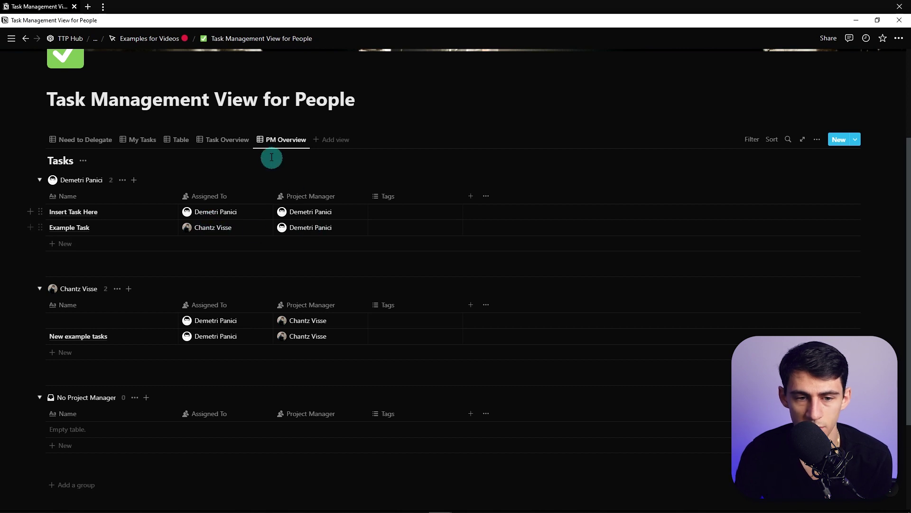
Return to Task Overview: three tasks for one assignee, one for another, none unassigned
left_click(225, 139)
scroll(138, 200, "up", 2)
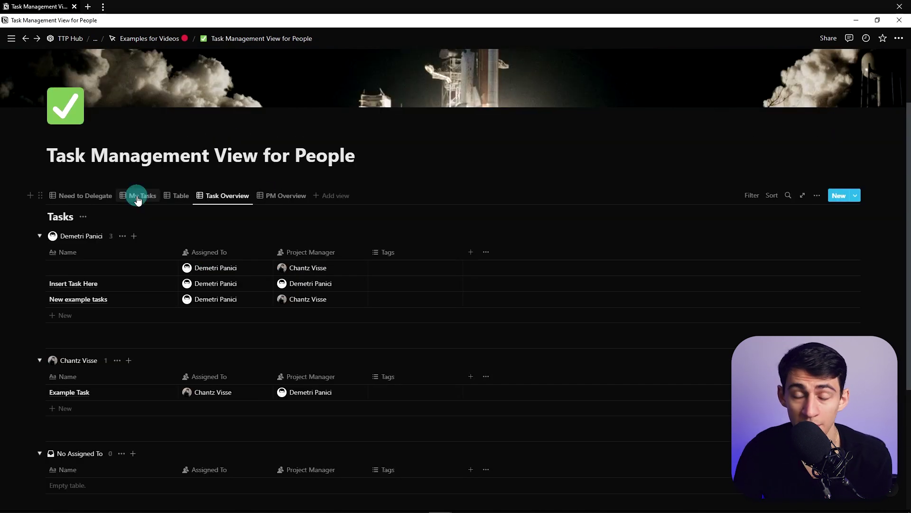